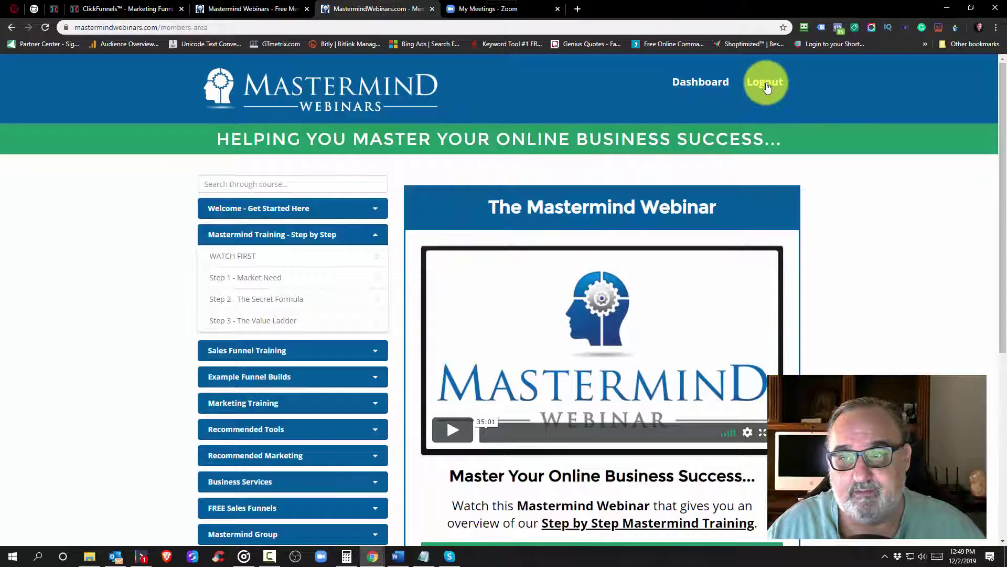
Step: Dismiss the webinar popup on the free membership's three-steps page and open Step #1's account creation form
{"action": "left_click", "coordinate": [231, 9]}
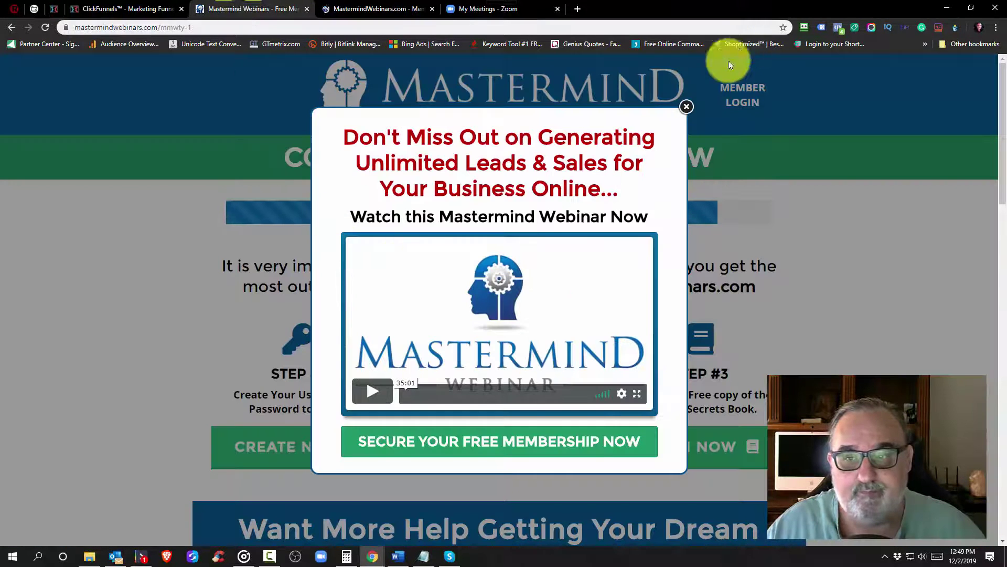
{"action": "left_click", "coordinate": [687, 106]}
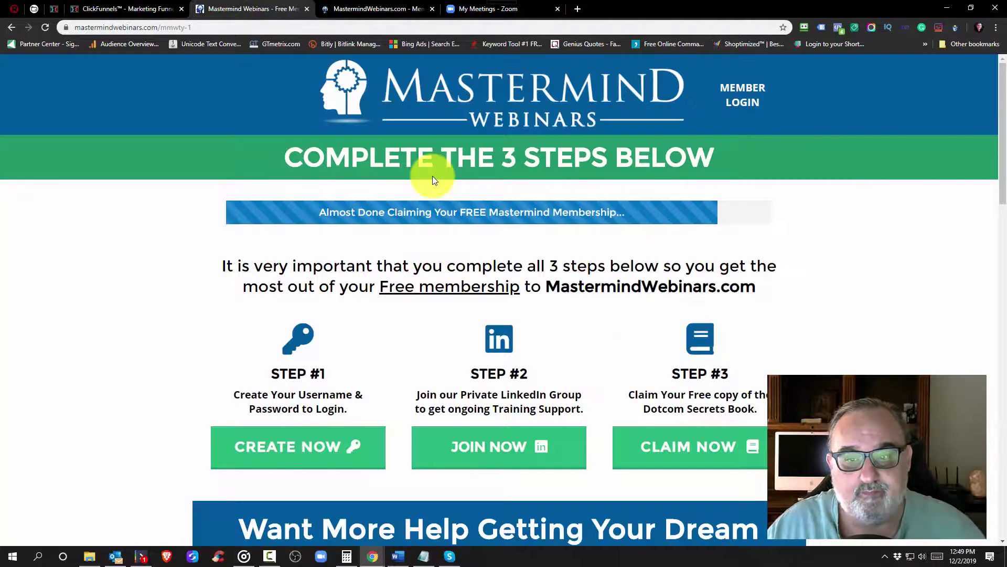
{"action": "left_click", "coordinate": [280, 449]}
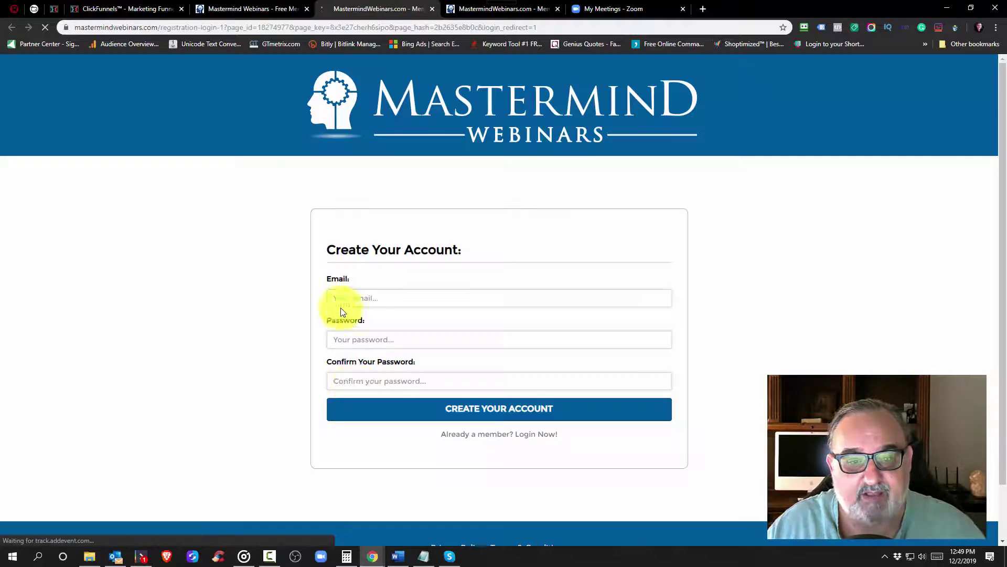
Step: Log in as an existing member, filling the e-mail and account password from the RoboForm login "MastermindWebinars.com - JMS"
{"action": "left_click", "coordinate": [544, 437]}
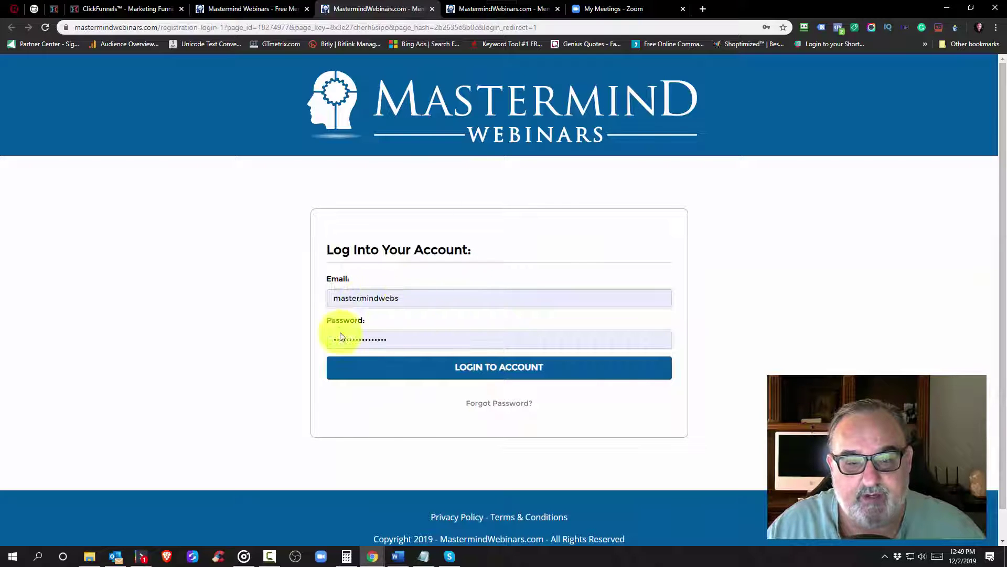
{"action": "left_click", "coordinate": [802, 30]}
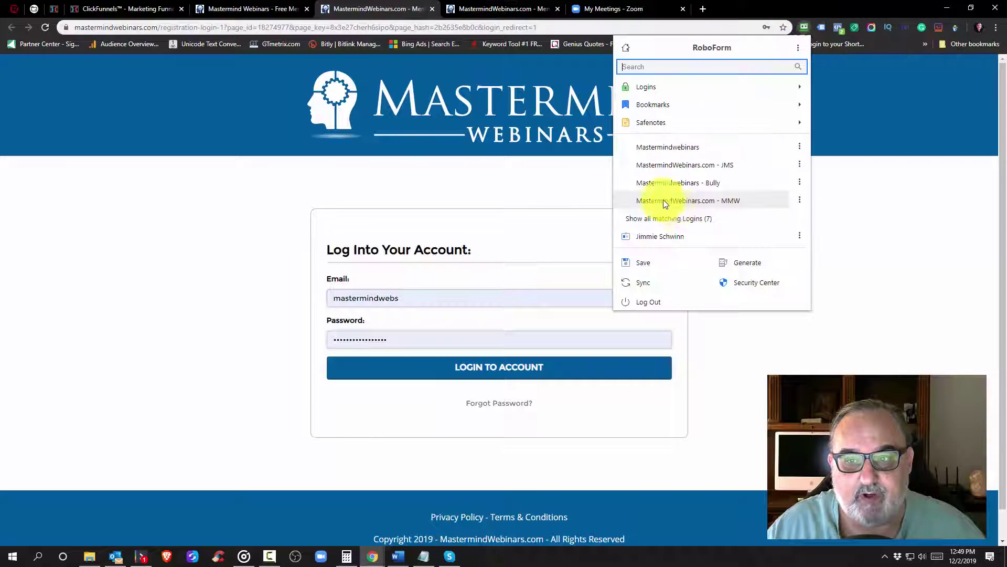
{"action": "left_click", "coordinate": [701, 173]}
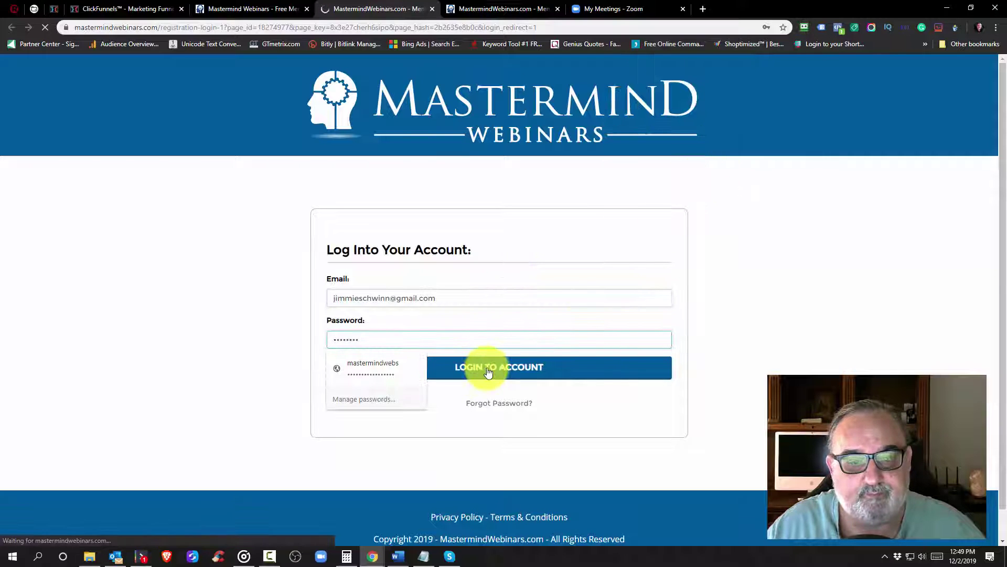
Step: Return to the three-steps page and review Step #2 about joining the private LinkedIn group
{"action": "left_click", "coordinate": [246, 8]}
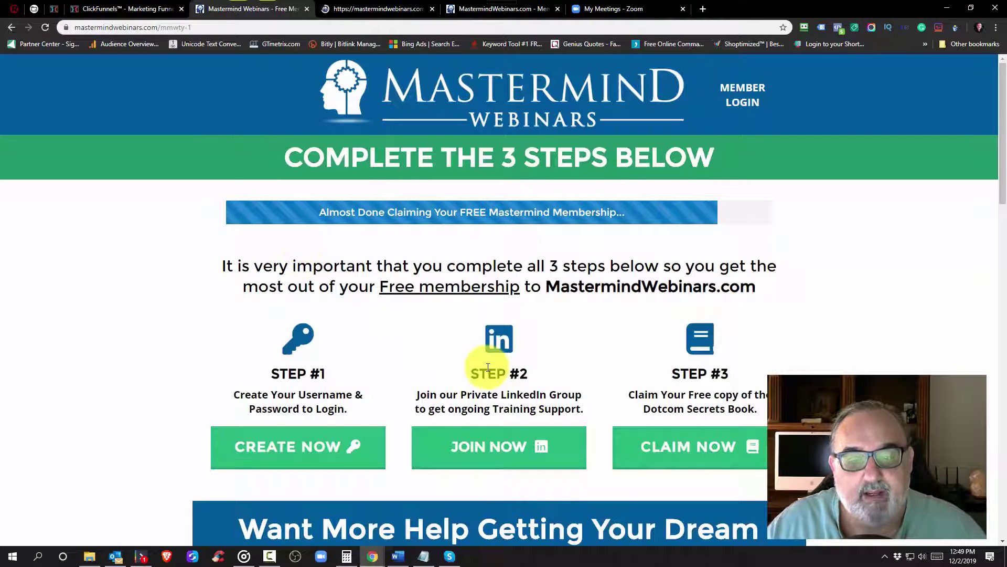
{"action": "scroll", "coordinate": [488, 368], "scroll_direction": "down", "scroll_amount": 1}
{"action": "triple_click", "coordinate": [517, 320]}
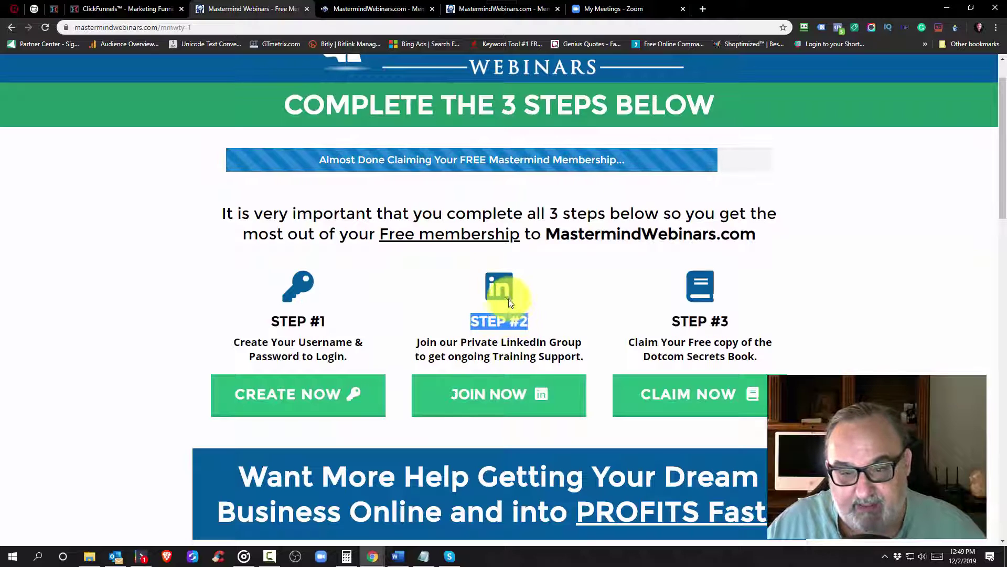
{"action": "scroll", "coordinate": [547, 346], "scroll_direction": "up", "scroll_amount": 1}
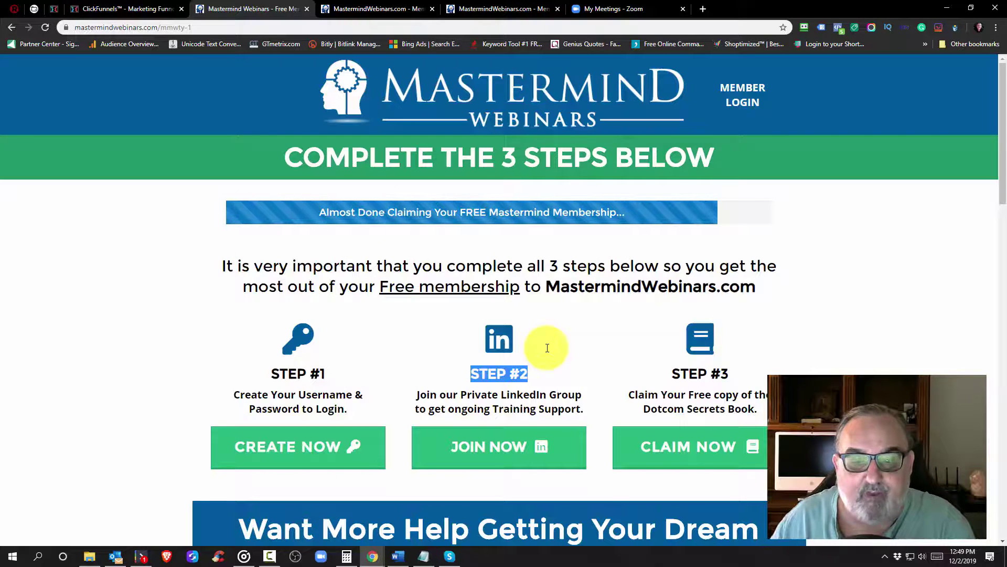
{"action": "left_click", "coordinate": [574, 355]}
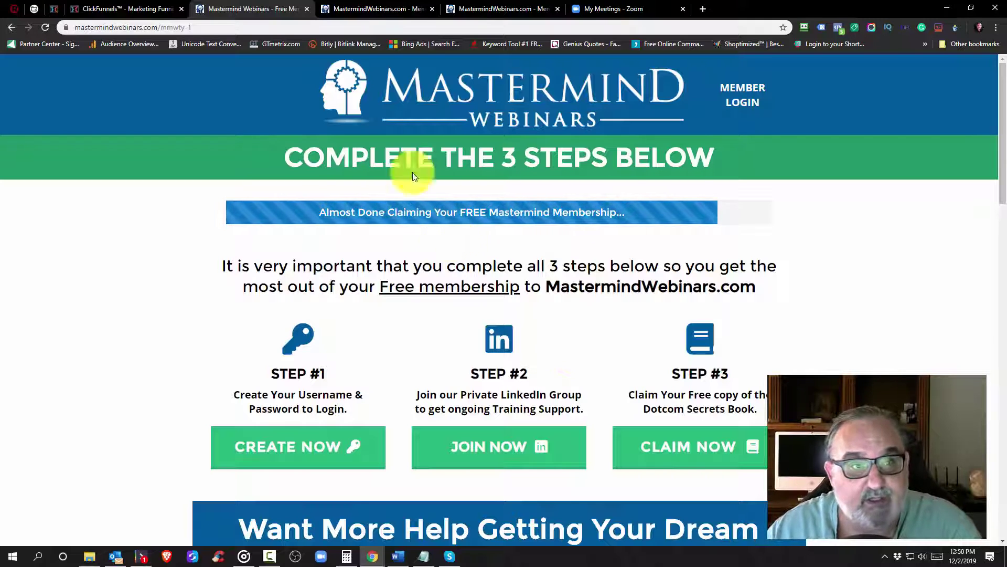
Step: Look through the members area sections "Welcome - Get Started Here" and "Mastermind Training - Step by Step"
{"action": "left_click", "coordinate": [137, 8]}
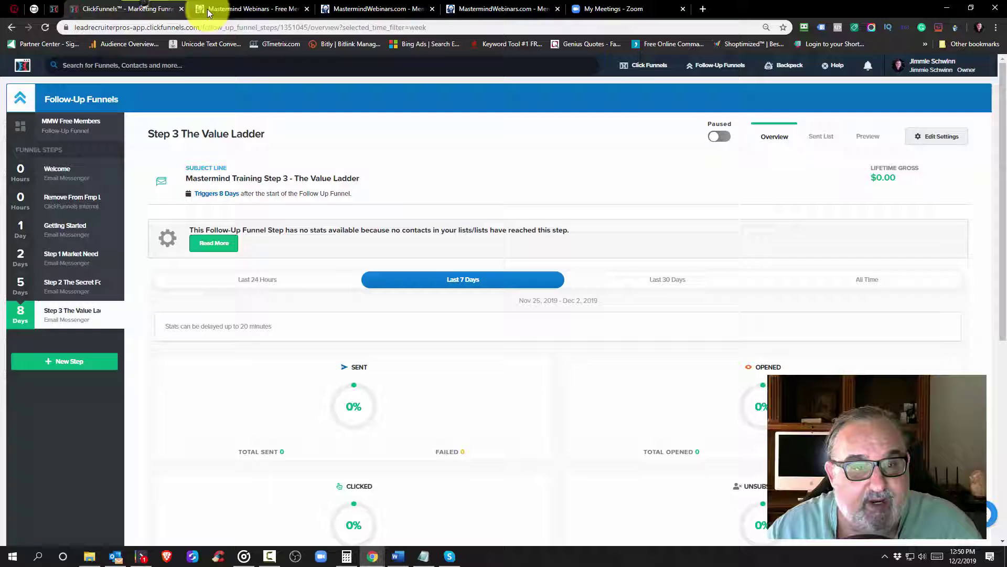
{"action": "left_click", "coordinate": [358, 11]}
{"action": "left_click", "coordinate": [234, 209]}
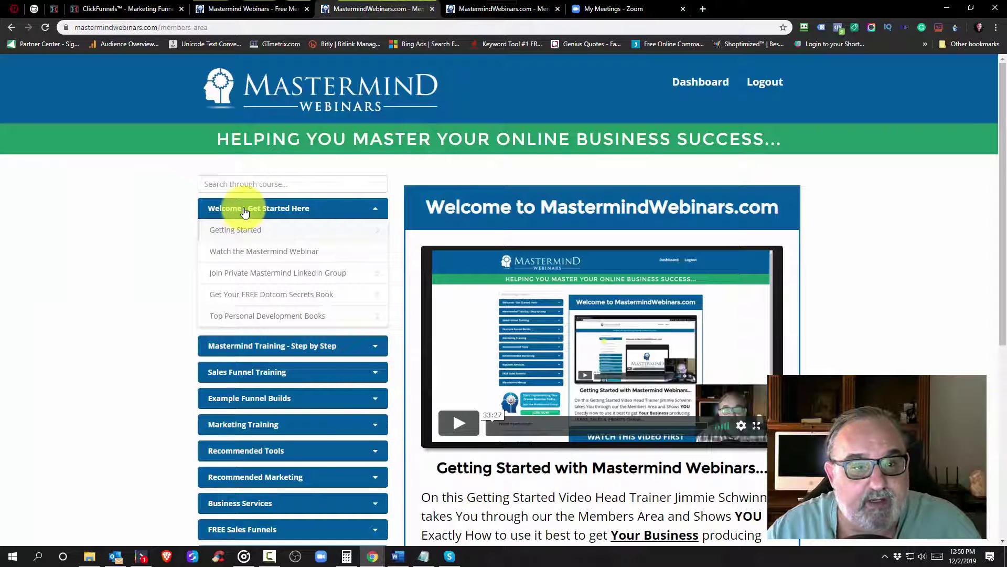
{"action": "left_click", "coordinate": [234, 234]}
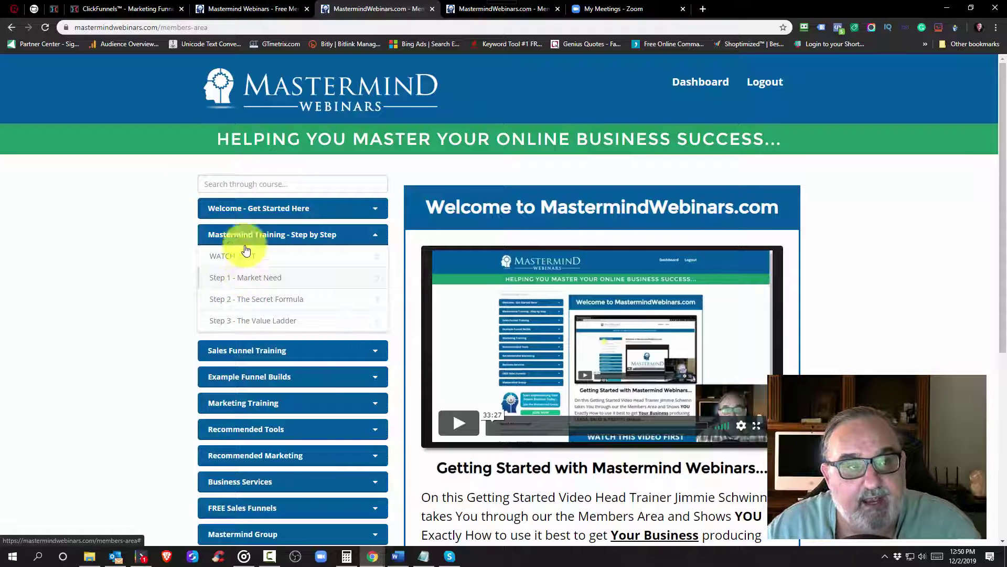
Step: View the all-time statistics of the Welcome email in the MMW Free Members follow-up funnel in ClickFunnels
{"action": "left_click", "coordinate": [122, 10]}
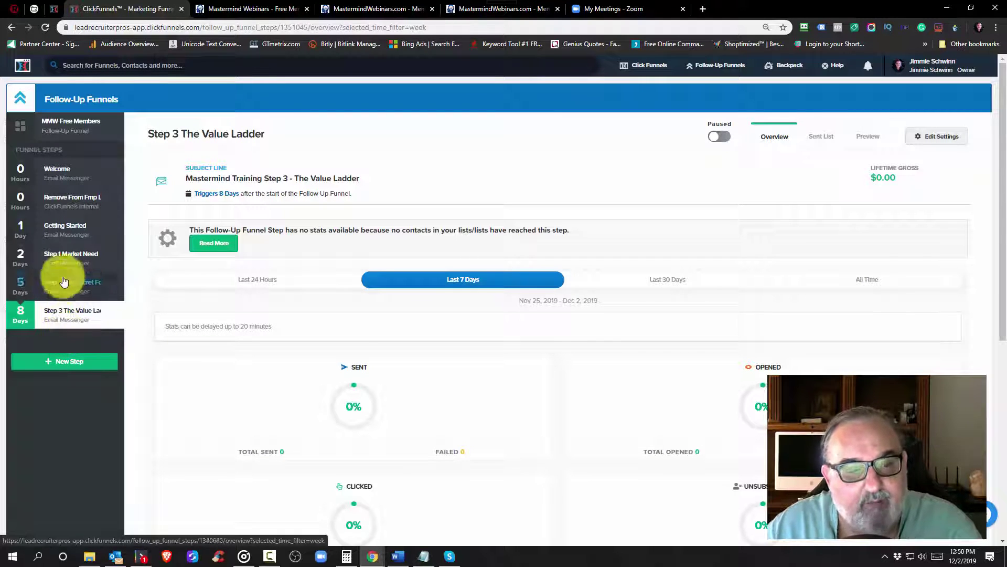
{"action": "left_click", "coordinate": [61, 181]}
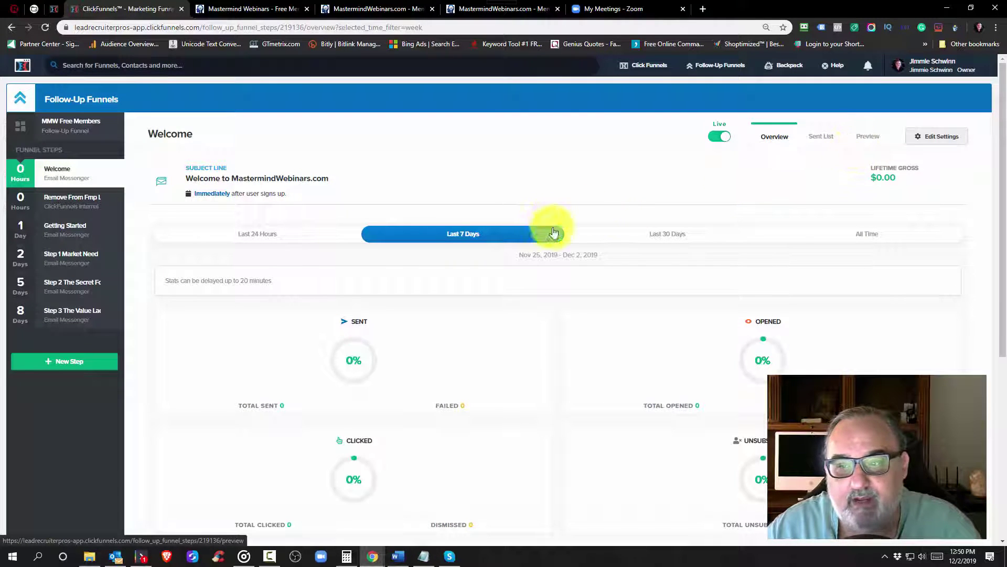
{"action": "left_click", "coordinate": [871, 234]}
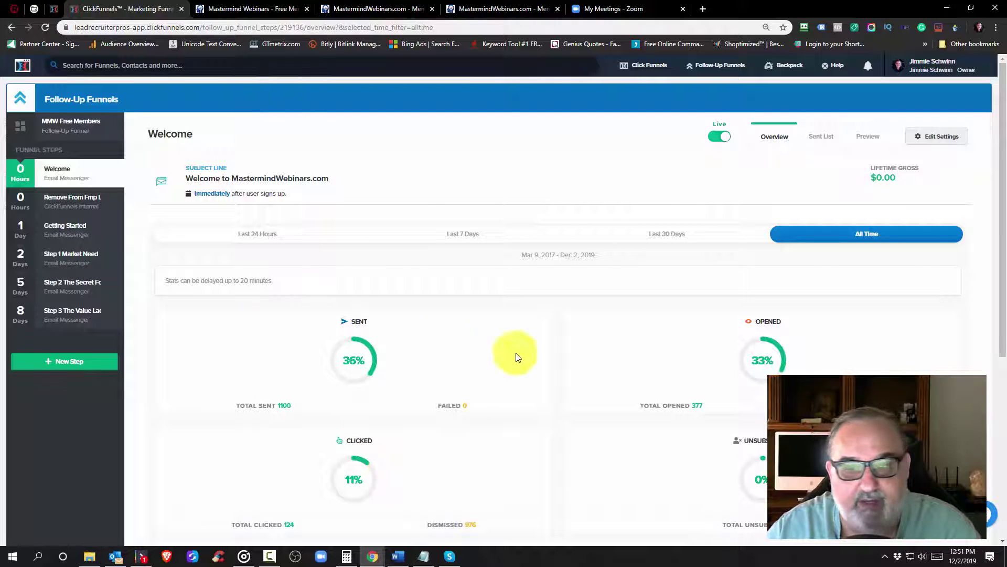
Step: Review Step #1's heading and description on the three-steps page and compare it with the members area
{"action": "left_click", "coordinate": [275, 5]}
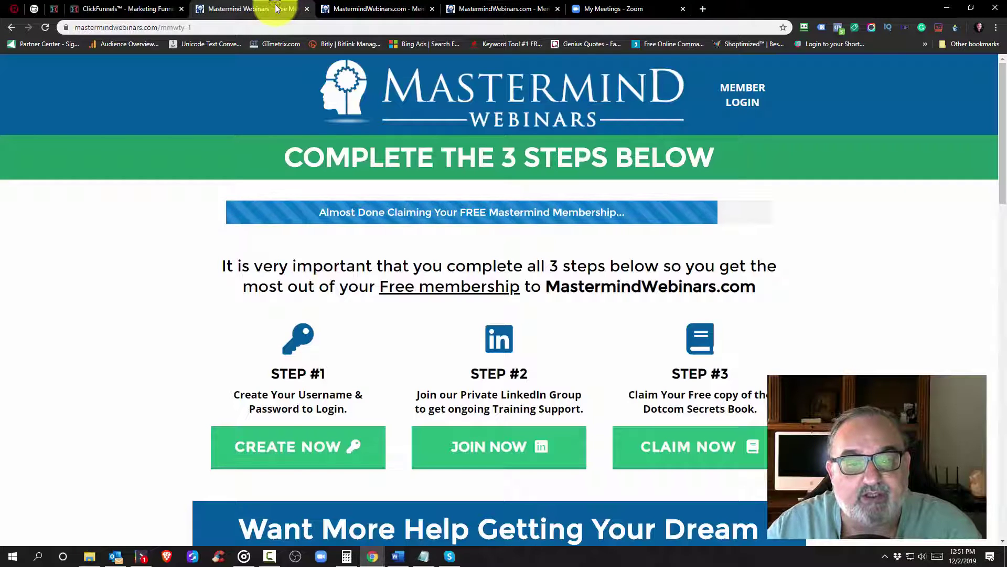
{"action": "triple_click", "coordinate": [288, 374]}
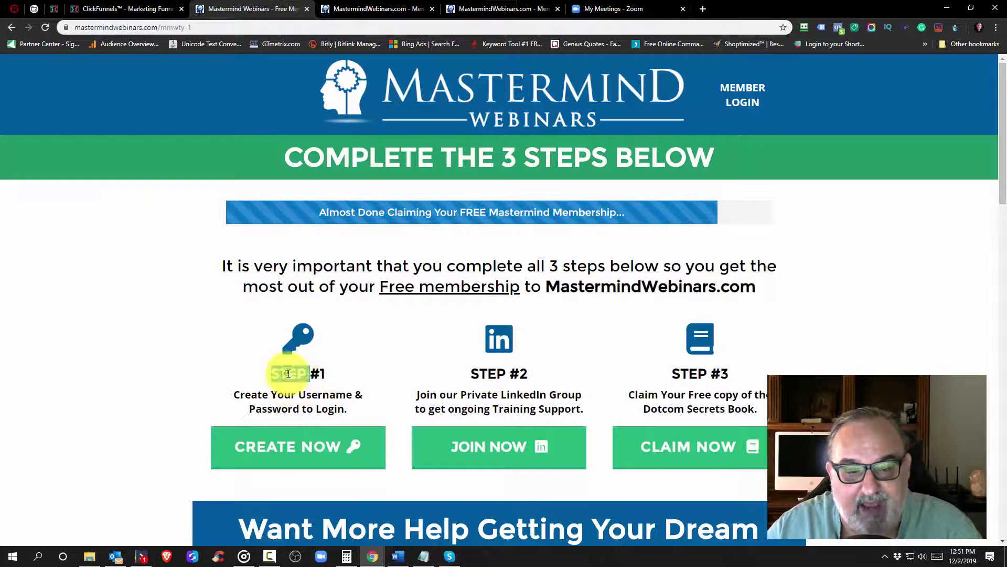
{"action": "triple_click", "coordinate": [268, 403]}
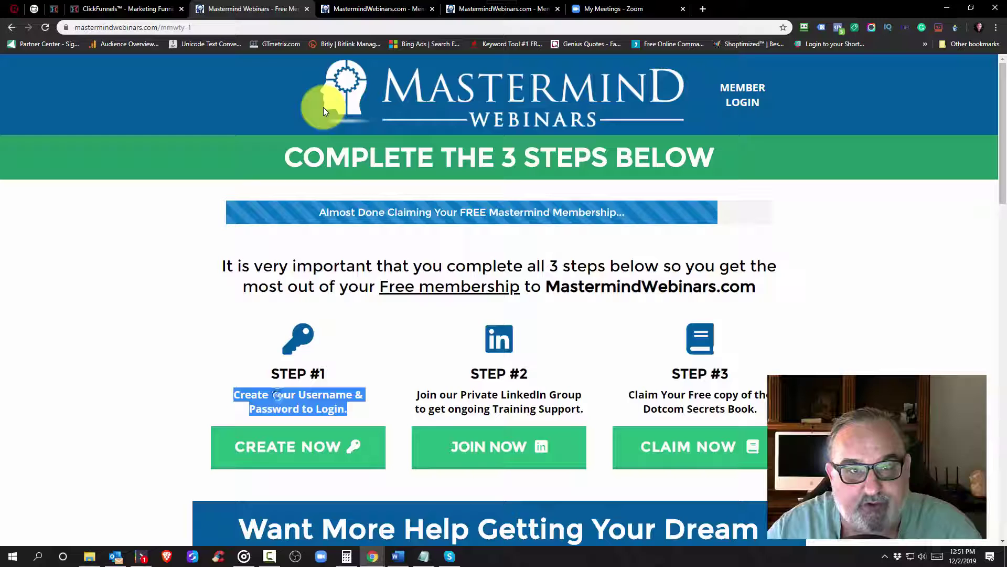
{"action": "left_click", "coordinate": [355, 9]}
{"action": "left_click", "coordinate": [265, 9]}
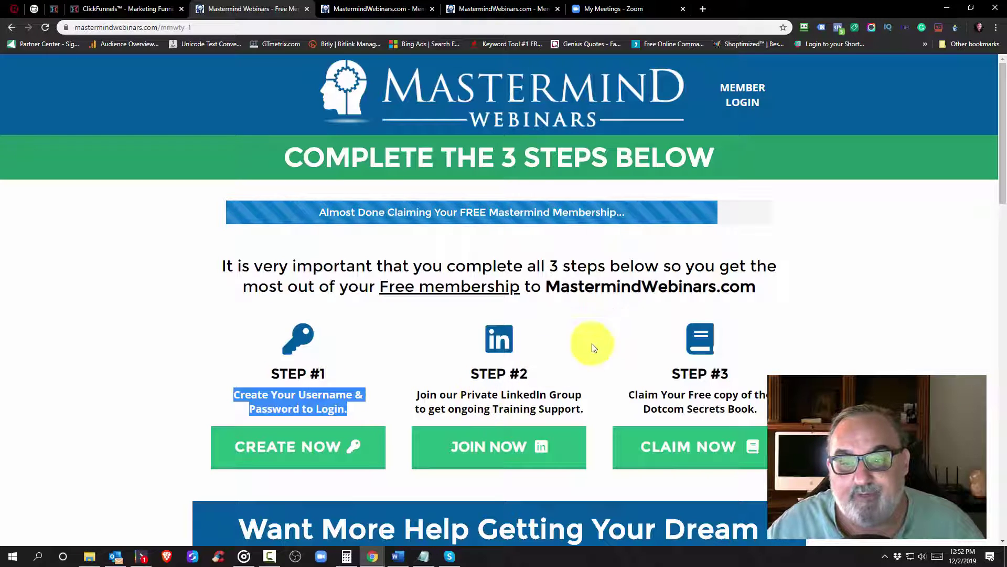
Step: Examine the Mastermind Group offer and its membership options on the three-steps page, then return to the three steps
{"action": "scroll", "coordinate": [493, 320], "scroll_direction": "down", "scroll_amount": 2}
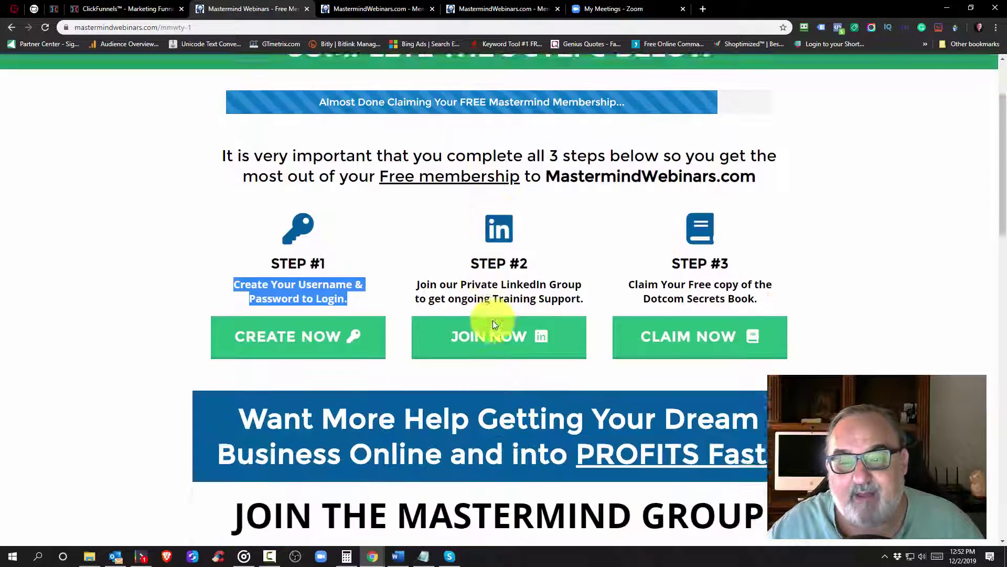
{"action": "scroll", "coordinate": [492, 320], "scroll_direction": "down", "scroll_amount": 15}
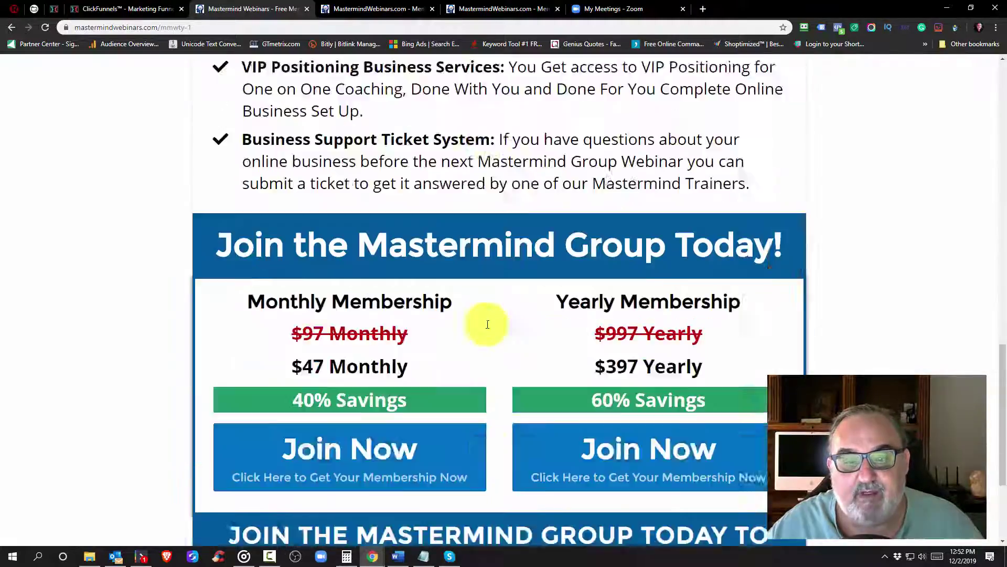
{"action": "scroll", "coordinate": [488, 324], "scroll_direction": "down", "scroll_amount": 3}
{"action": "scroll", "coordinate": [485, 326], "scroll_direction": "up", "scroll_amount": 20}
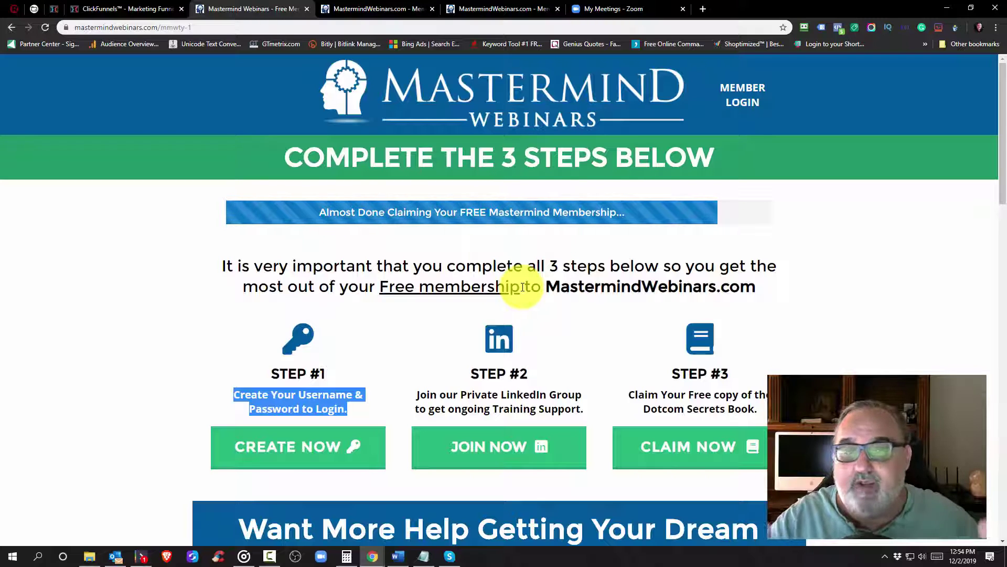
{"action": "left_click", "coordinate": [535, 248]}
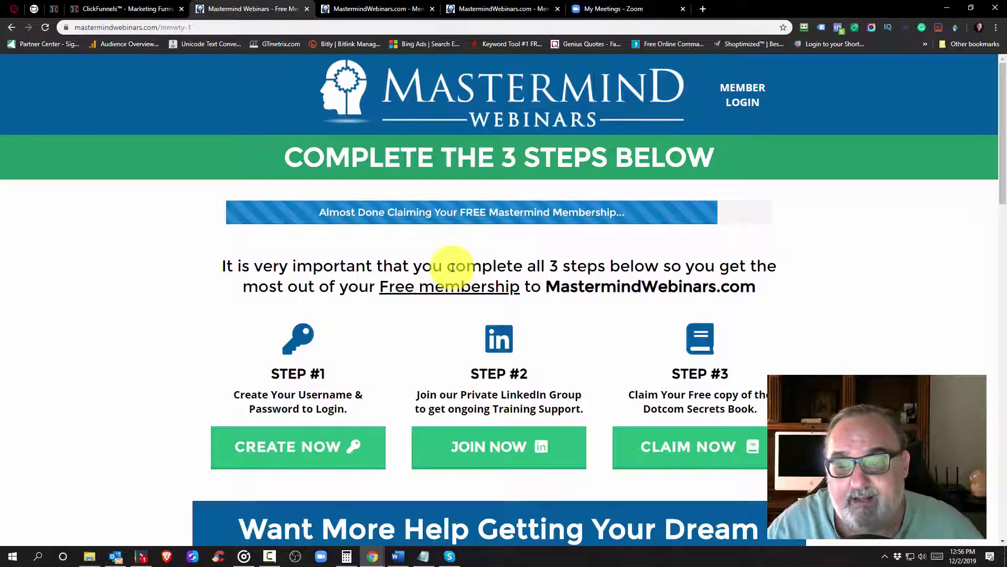
{"action": "scroll", "coordinate": [451, 266], "scroll_direction": "down", "scroll_amount": 3}
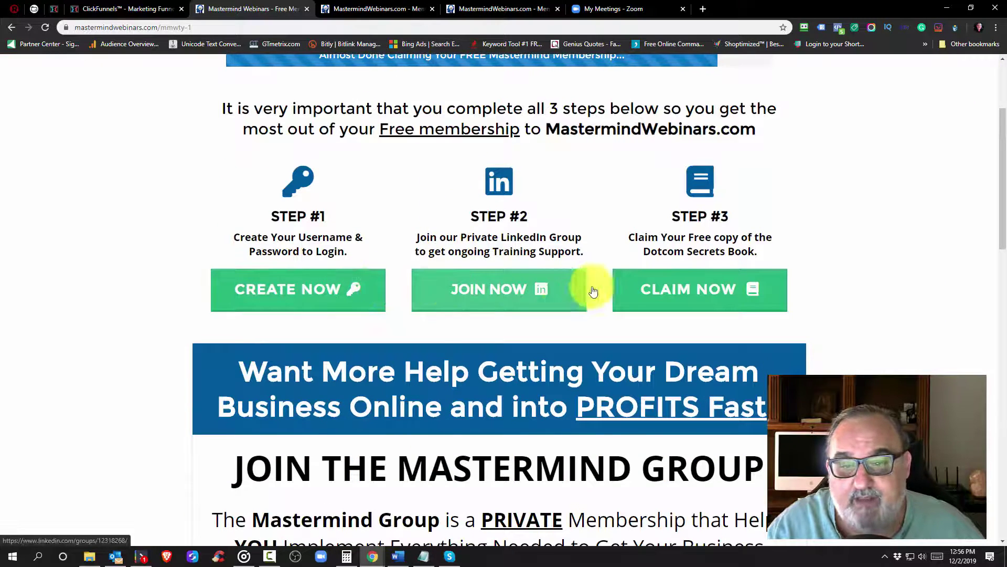
{"action": "scroll", "coordinate": [449, 270], "scroll_direction": "up", "scroll_amount": 3}
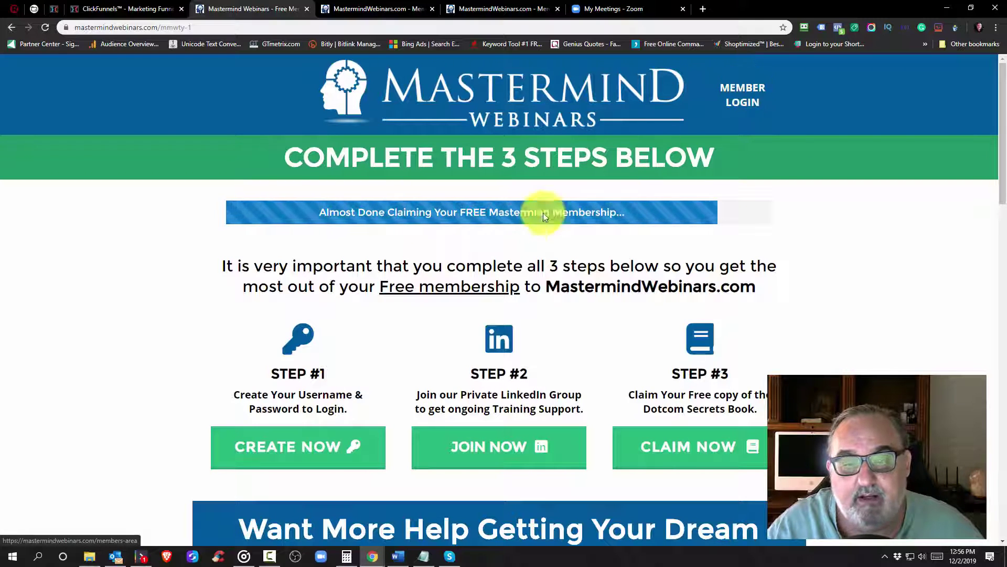
Step: Go back to the free membership opt-in page and resubmit the prefilled e-mail to claim the membership
{"action": "left_click", "coordinate": [406, 8]}
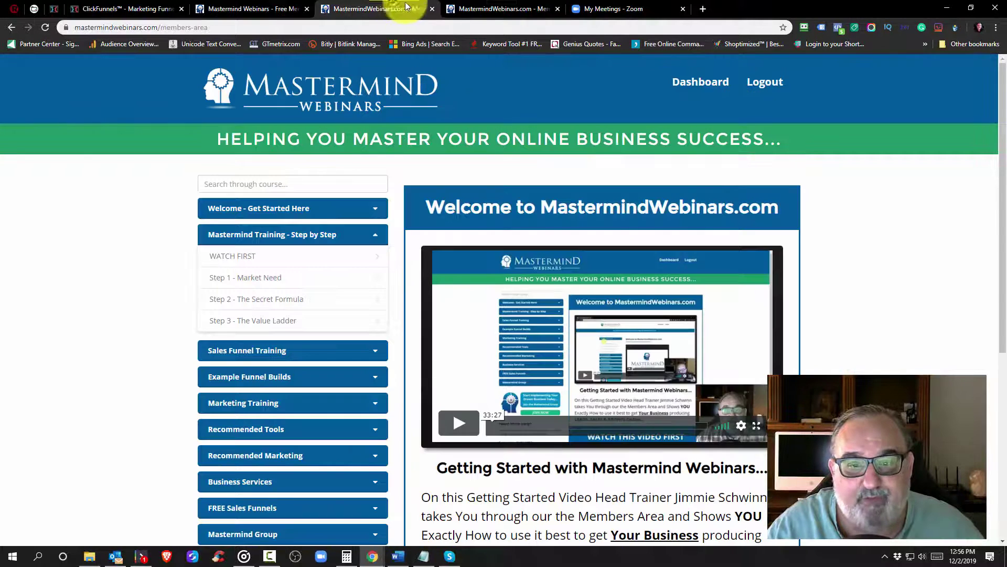
{"action": "left_click", "coordinate": [218, 9]}
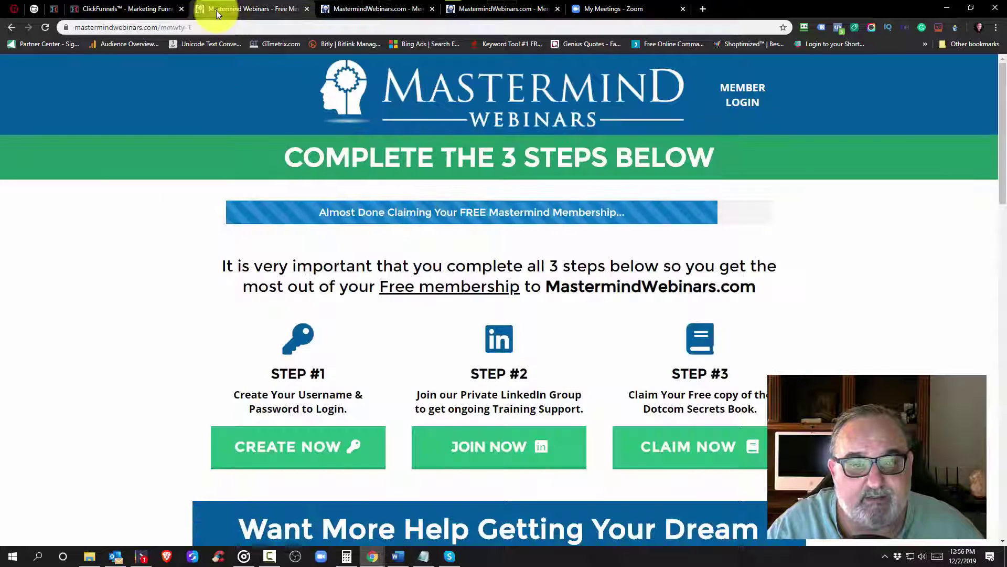
{"action": "left_click", "coordinate": [11, 28]}
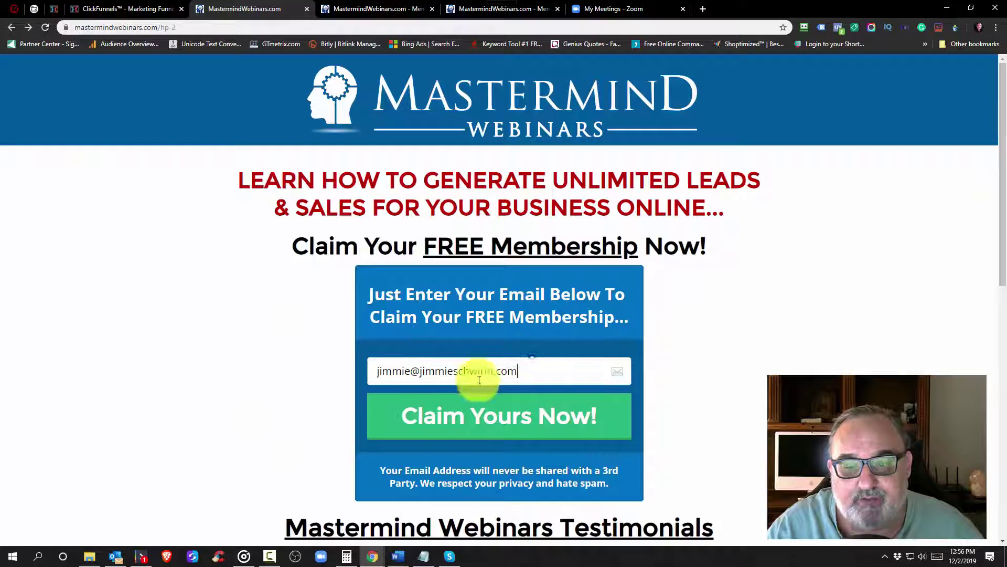
{"action": "left_click", "coordinate": [483, 414]}
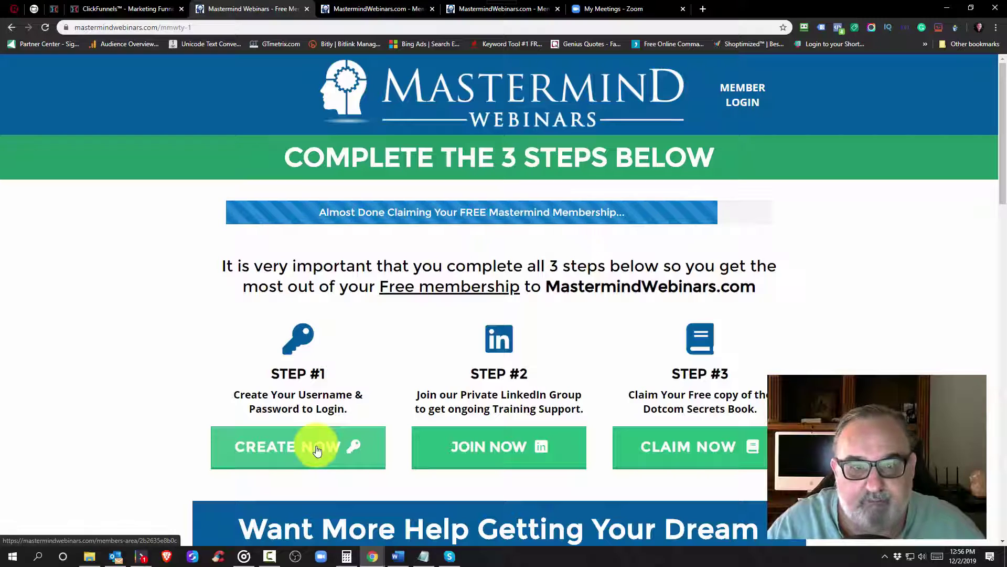
{"action": "left_click", "coordinate": [317, 450]}
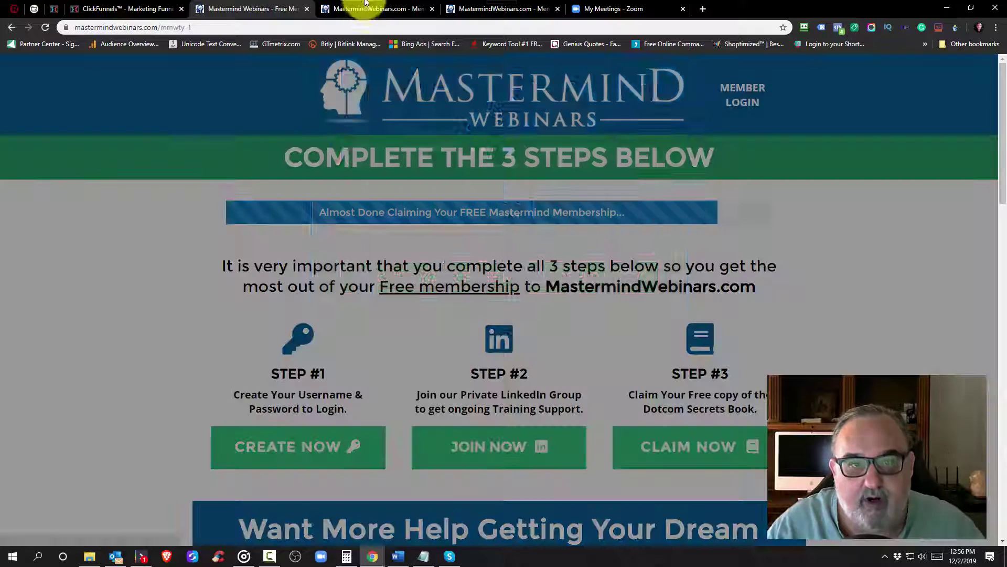
Step: Open the WATCH FIRST lesson of the Mastermind Training section in the members area
{"action": "left_click", "coordinate": [366, 6]}
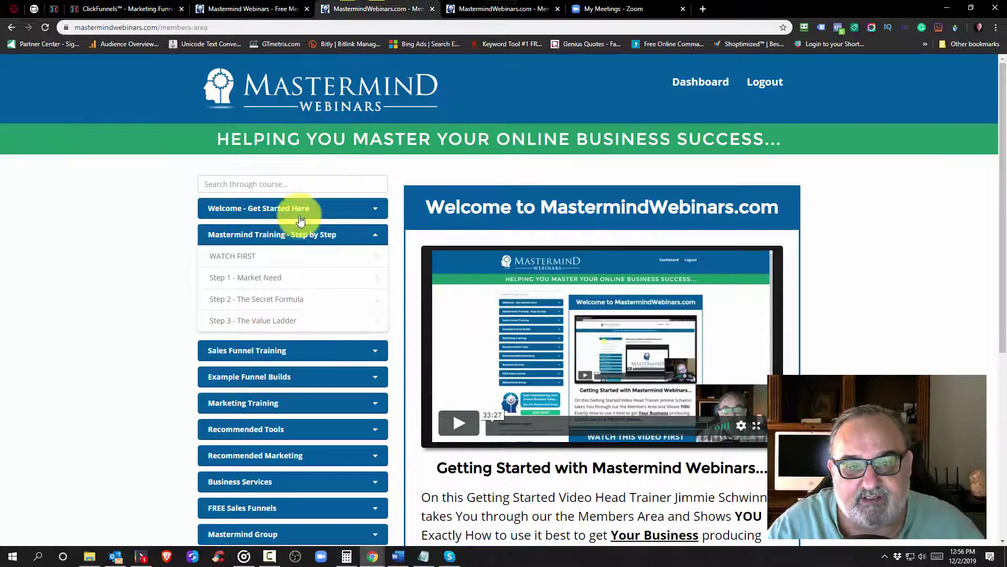
{"action": "left_click", "coordinate": [270, 252]}
{"action": "left_click", "coordinate": [288, 207]}
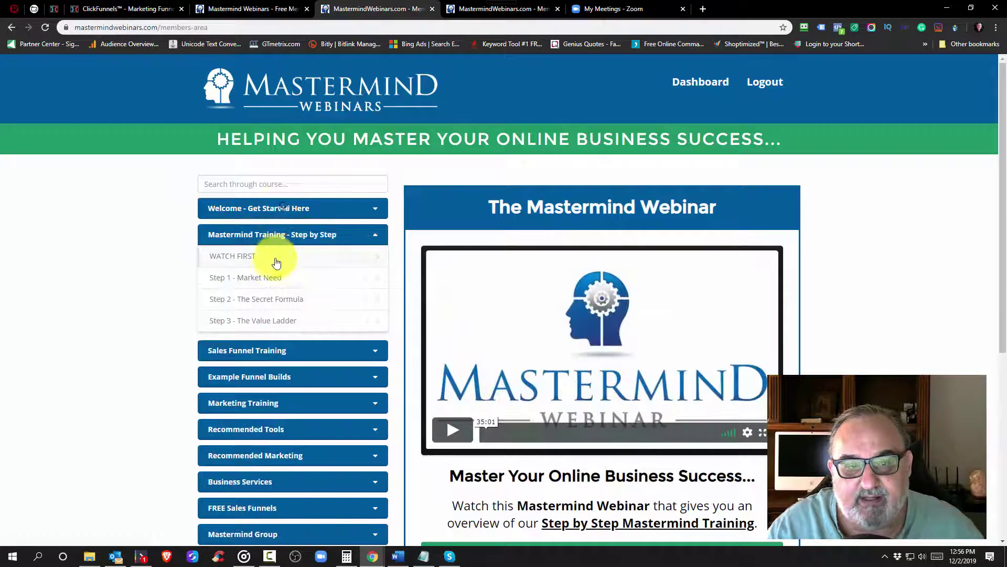
Step: Switch to ClickFunnels and open the overview of the Getting Started email in the follow-up funnel
{"action": "left_click", "coordinate": [126, 9]}
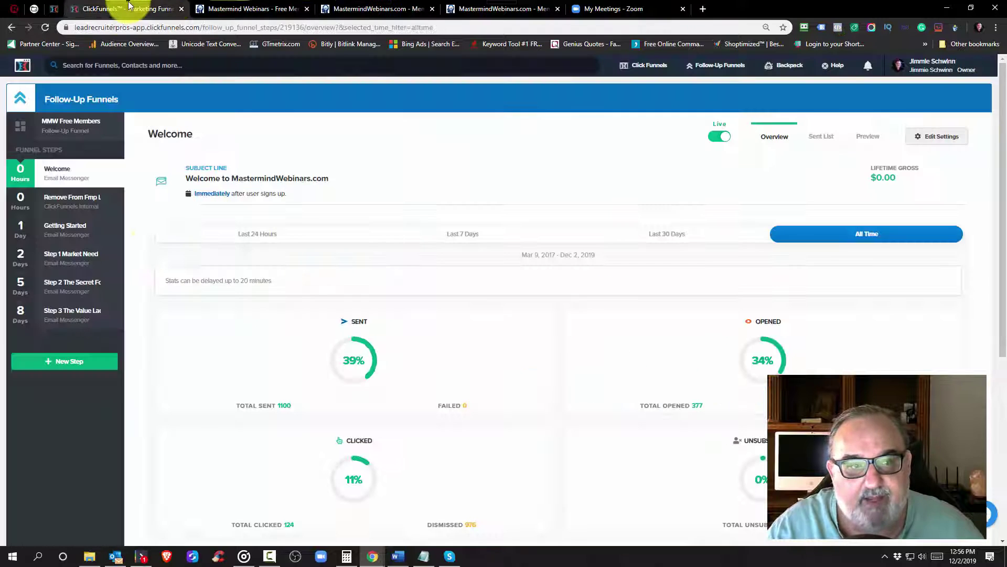
{"action": "left_click", "coordinate": [67, 233]}
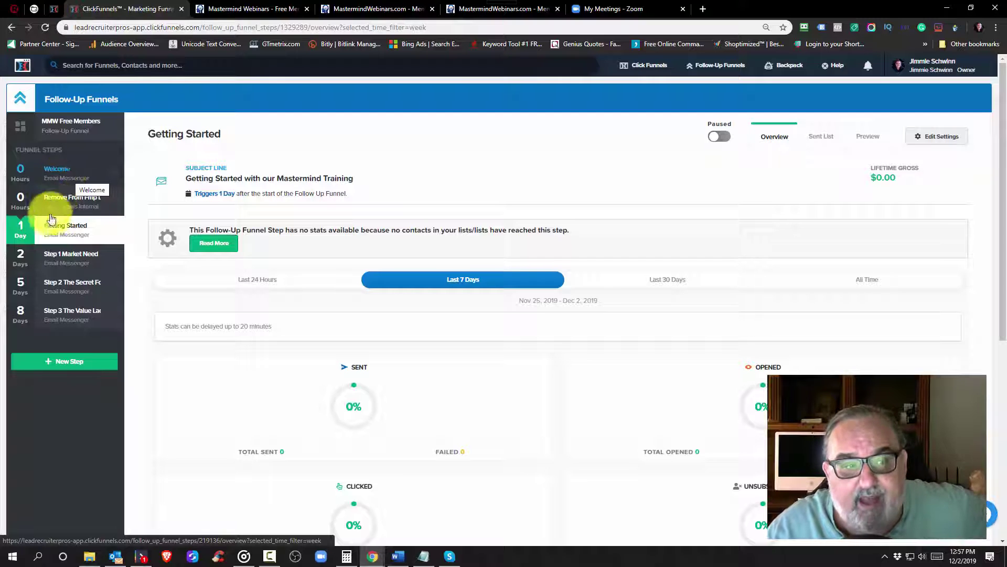
Step: Review the Getting Started email's subject line and bring up the Mastermind Webinars three-steps page, dismissing its webinar pop-up
{"action": "triple_click", "coordinate": [266, 178]}
{"action": "left_click", "coordinate": [372, 174]}
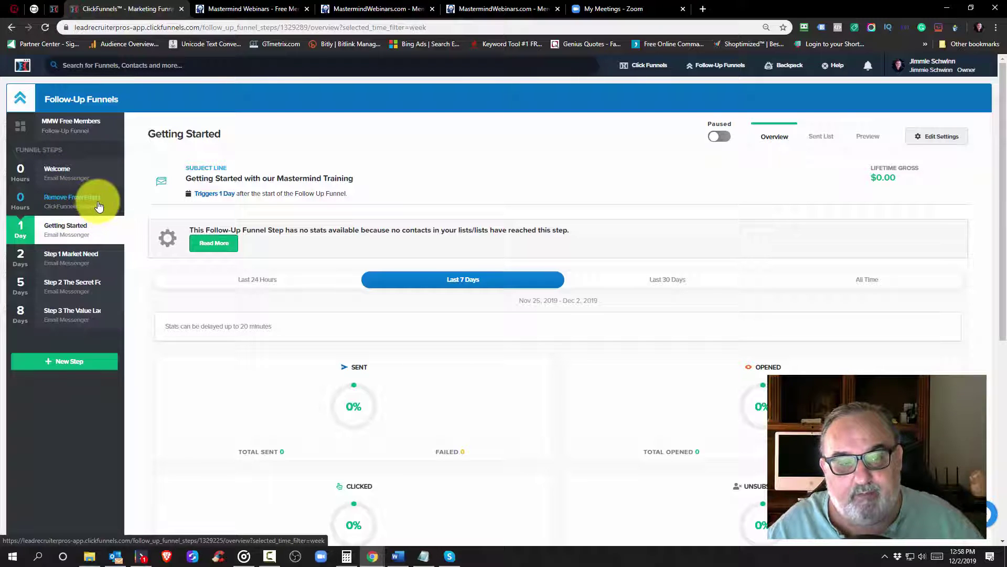
{"action": "left_click", "coordinate": [250, 11]}
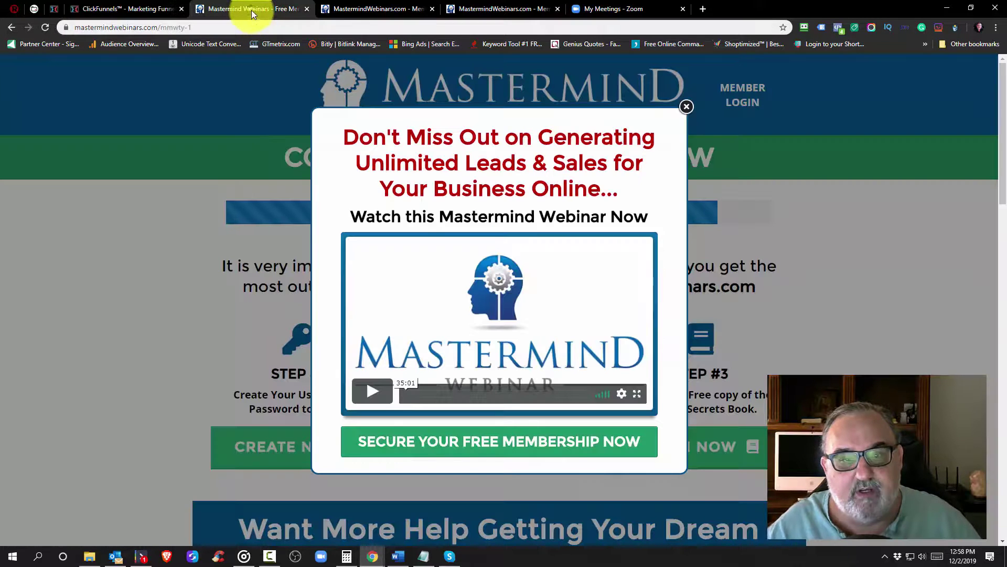
{"action": "left_click", "coordinate": [687, 107]}
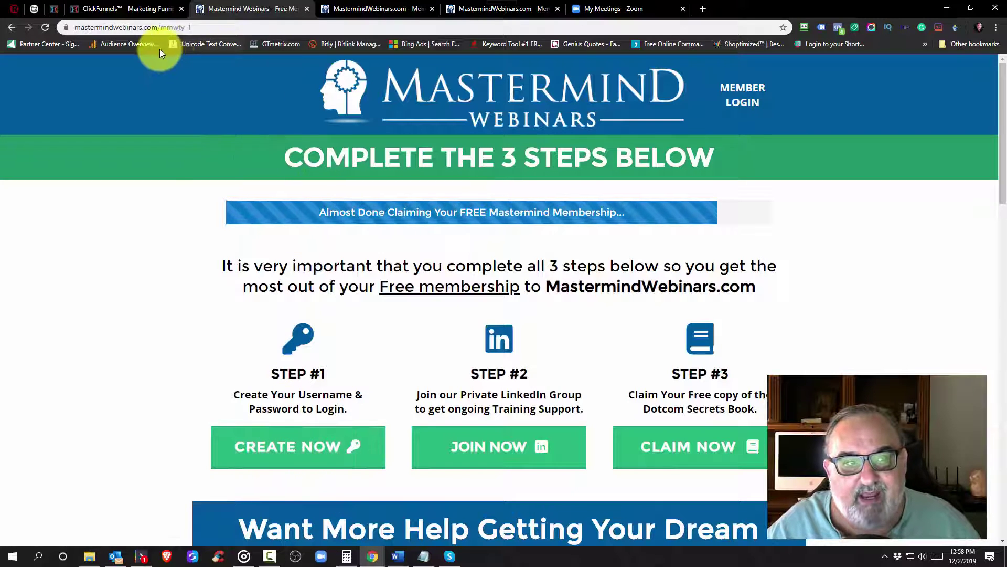
Step: Return to the Getting Started email's overview in the ClickFunnels follow-up funnel for MMW Free Members
{"action": "left_click", "coordinate": [61, 8]}
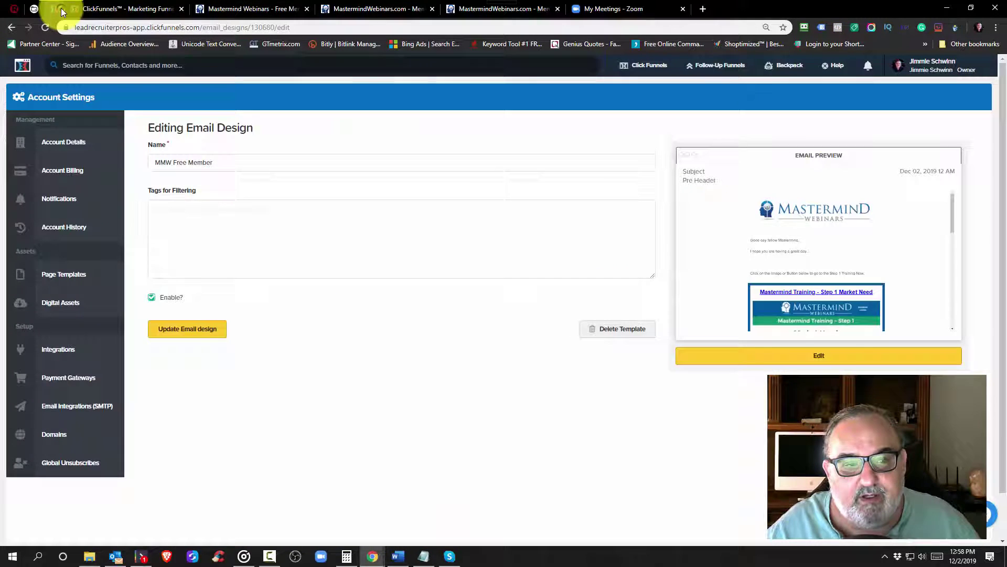
{"action": "left_click", "coordinate": [91, 11]}
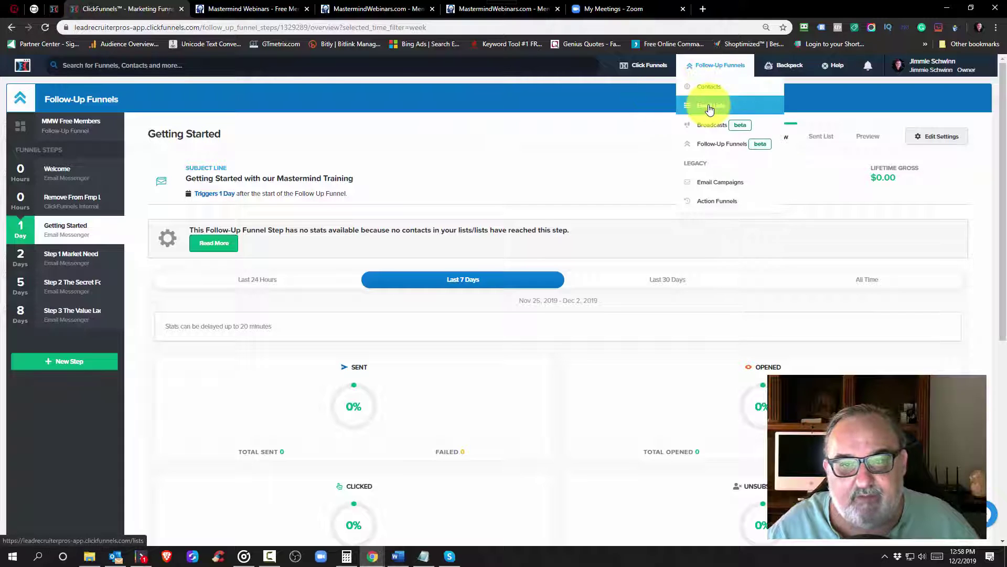
{"action": "mouse_move", "coordinate": [74, 236]}
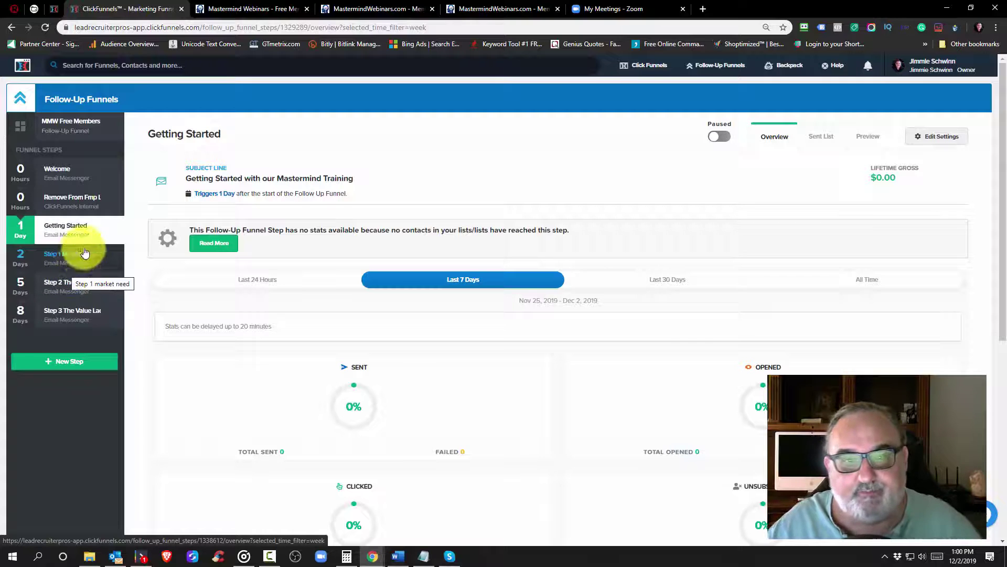
Step: Switch to the Mastermind Webinars members area and view the Website vs Sales Funnel lesson in the Sales Funnel Training section
{"action": "left_click", "coordinate": [338, 7]}
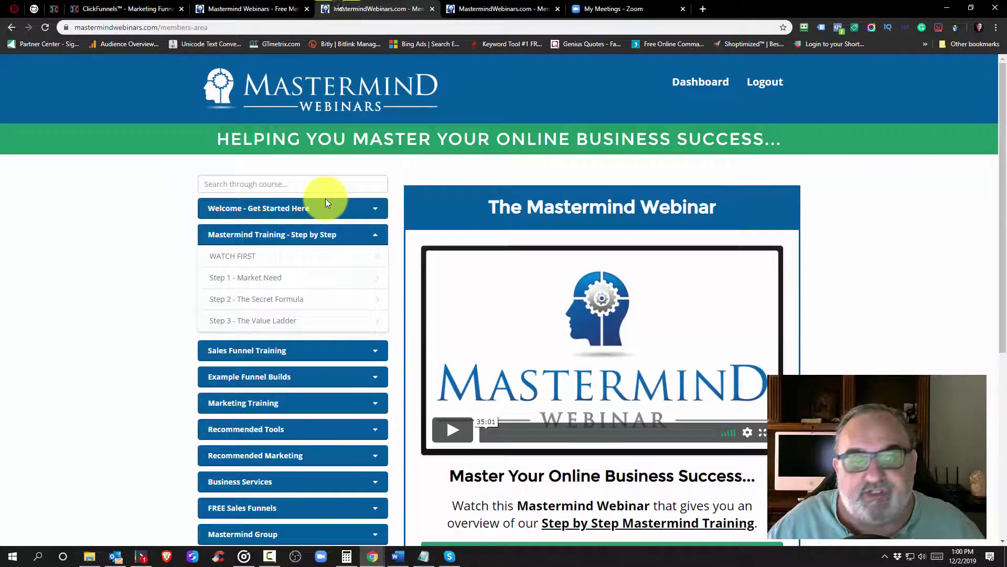
{"action": "left_click", "coordinate": [288, 233]}
{"action": "scroll", "coordinate": [306, 233], "scroll_direction": "down", "scroll_amount": 2}
{"action": "scroll", "coordinate": [303, 242], "scroll_direction": "up", "scroll_amount": 2}
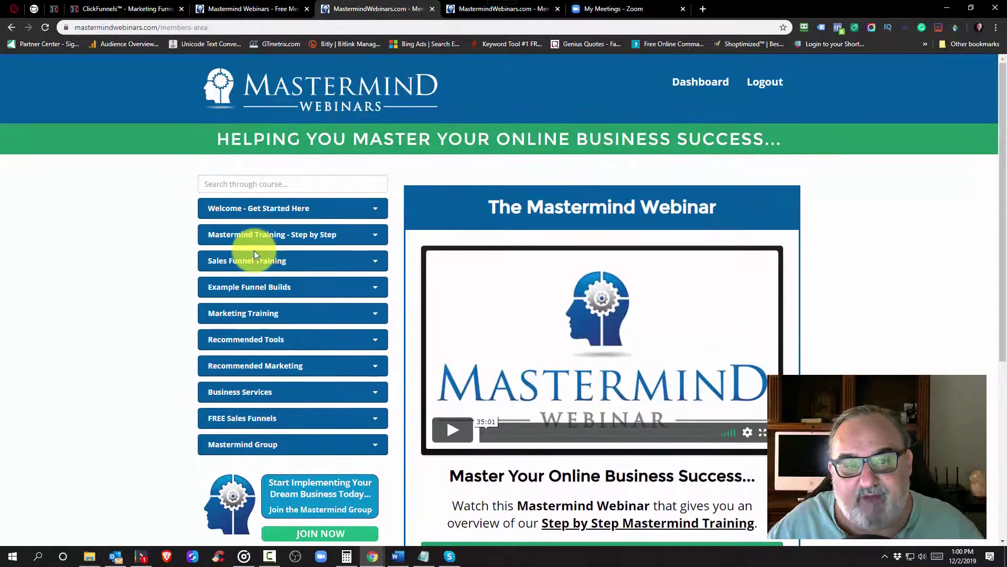
{"action": "left_click", "coordinate": [256, 261]}
{"action": "left_click", "coordinate": [275, 283]}
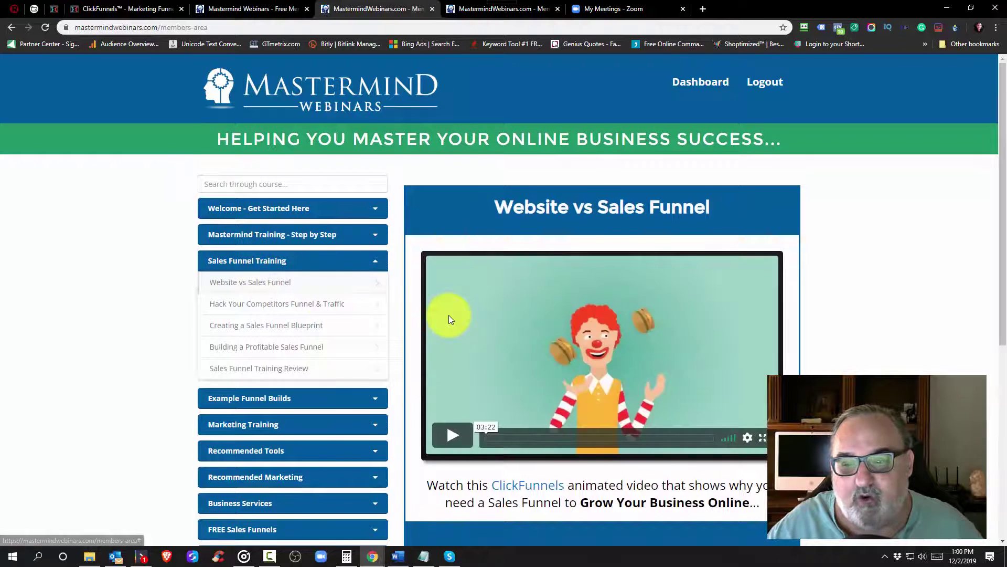
{"action": "scroll", "coordinate": [450, 315], "scroll_direction": "down", "scroll_amount": 5}
{"action": "scroll", "coordinate": [449, 319], "scroll_direction": "up", "scroll_amount": 5}
{"action": "left_click", "coordinate": [234, 261]}
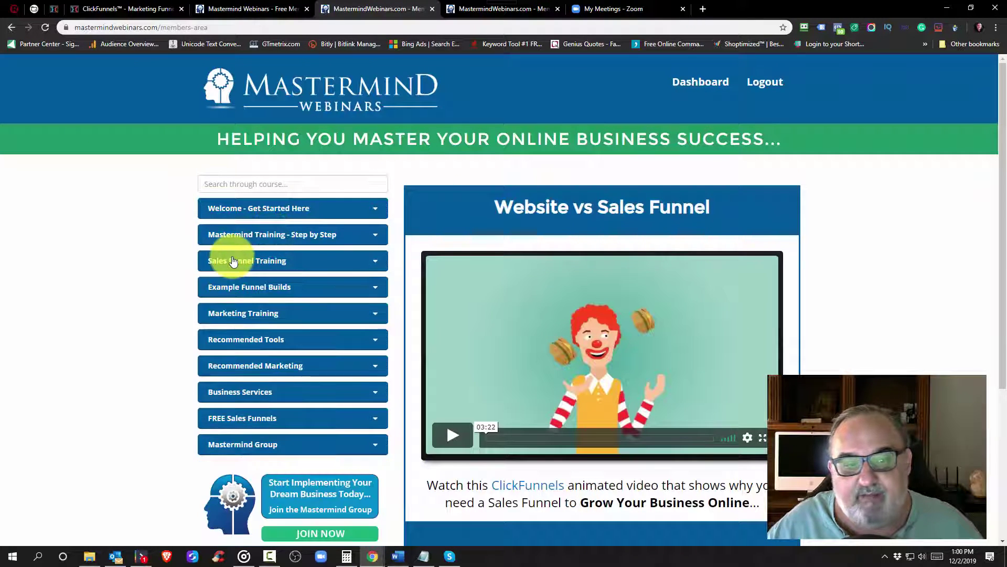
Step: Expand the Mastermind Training - Step by Step section to review its lessons, and collapse it again
{"action": "left_click", "coordinate": [268, 234]}
{"action": "left_click", "coordinate": [269, 239]}
{"action": "left_click", "coordinate": [266, 241]}
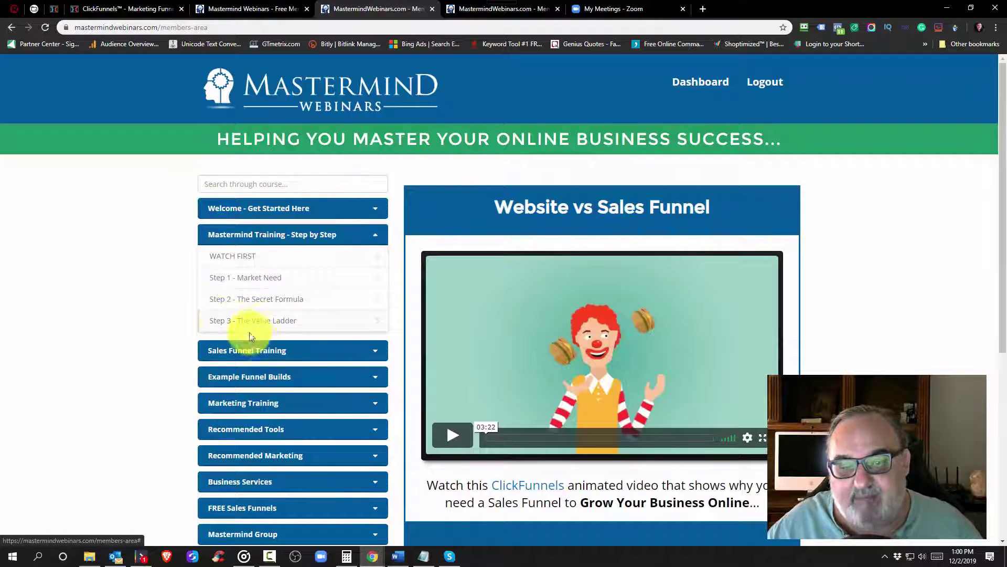
{"action": "left_click", "coordinate": [264, 240]}
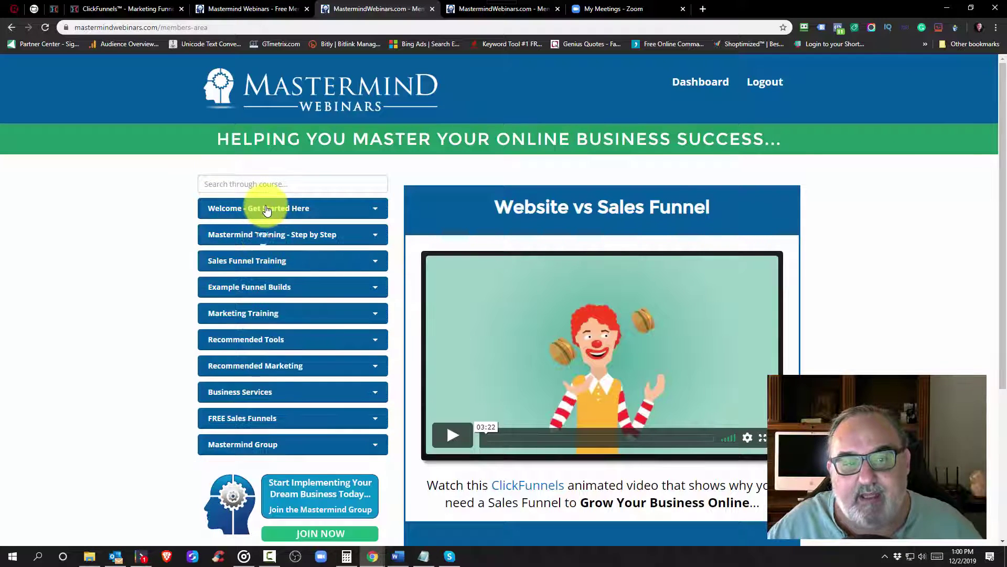
Step: View the Getting Started lesson in the Welcome section, collapse that section and expand Business Services
{"action": "left_click", "coordinate": [259, 207]}
{"action": "left_click", "coordinate": [243, 232]}
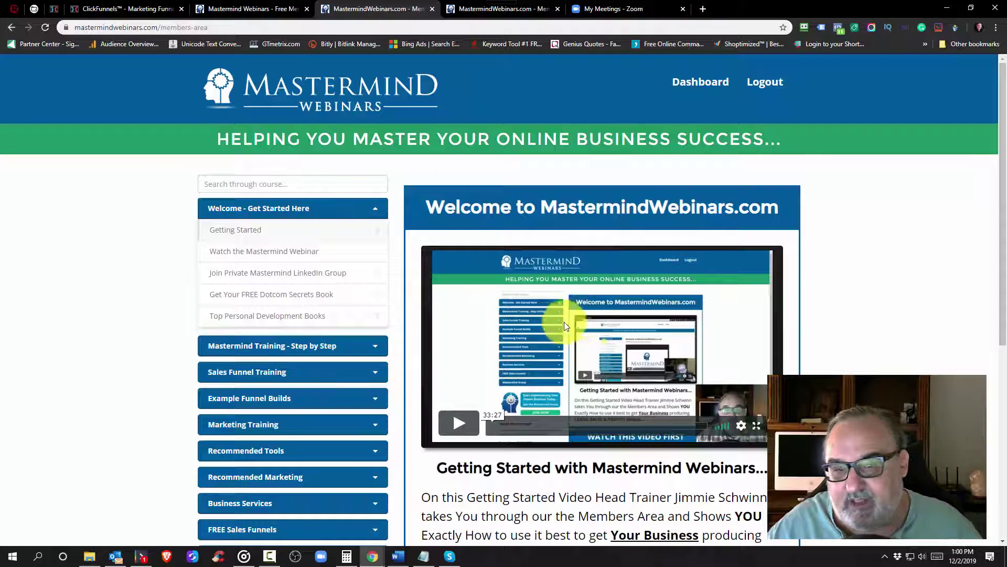
{"action": "left_click", "coordinate": [292, 209]}
{"action": "left_click", "coordinate": [225, 393]}
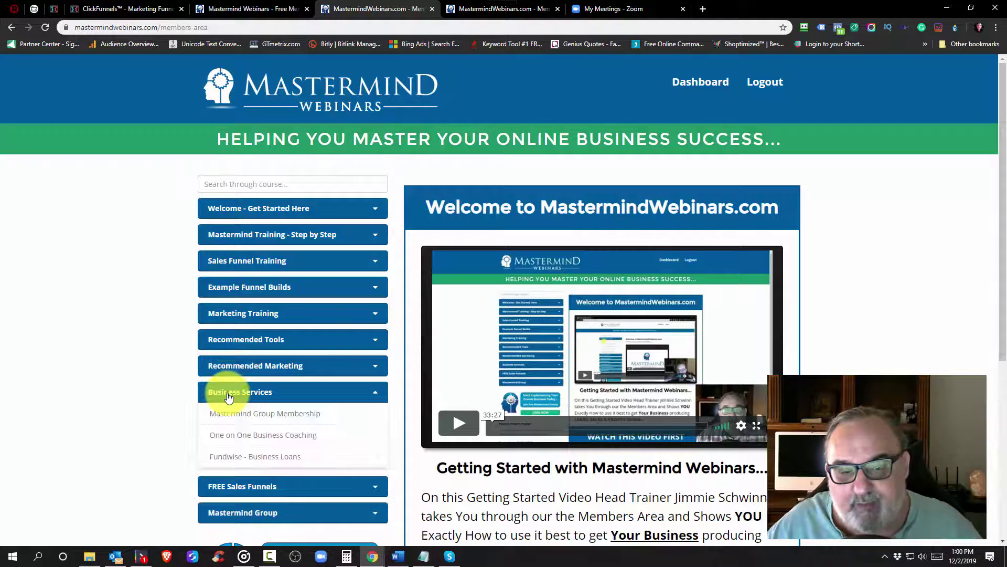